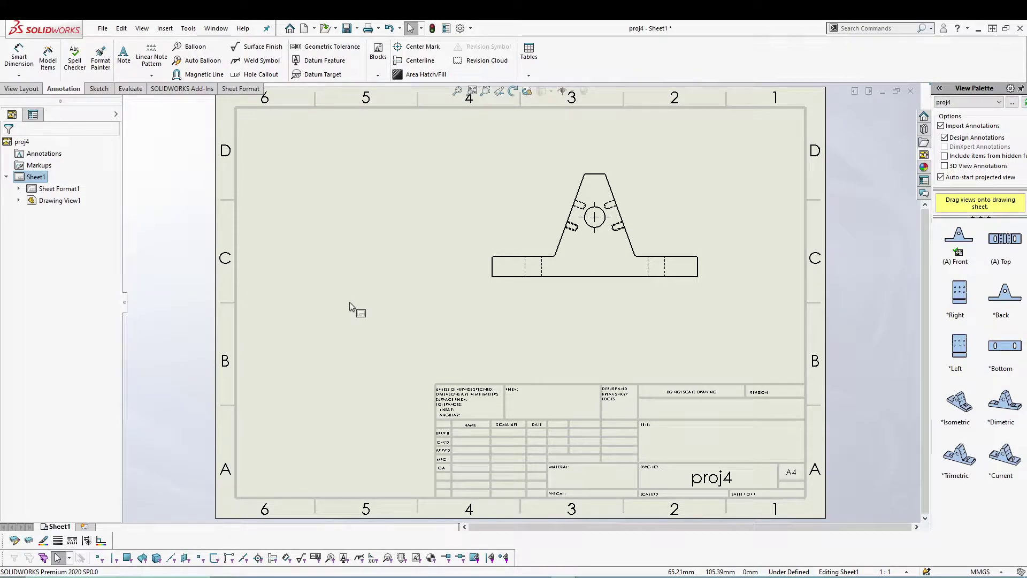
Expand the Smart Dimension flyout on the Annotation tab to list dimension types.
click(19, 76)
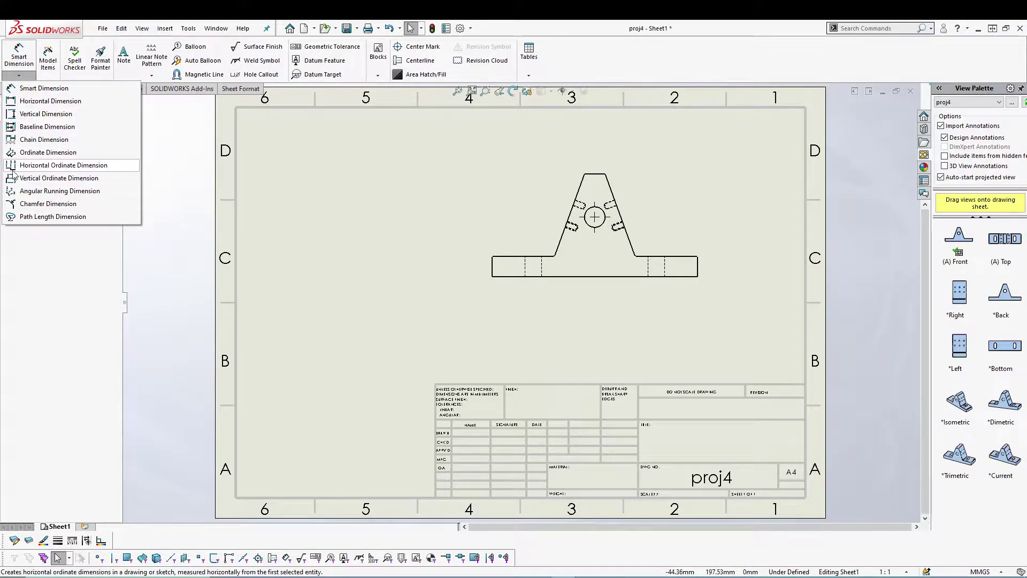
Start ordinate dimensioning with the zero placed below the base's left edge.
click(46, 152)
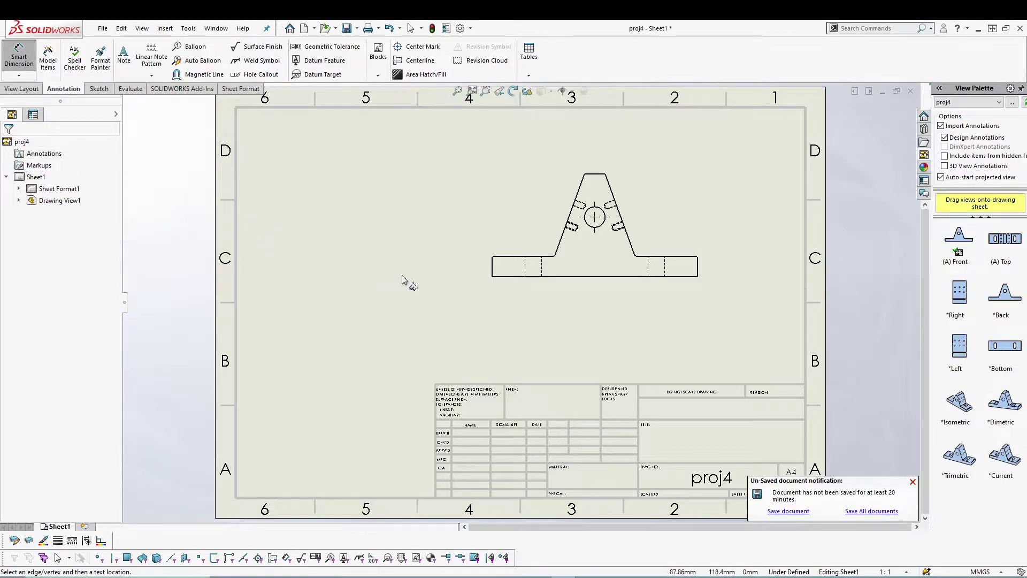
click(912, 481)
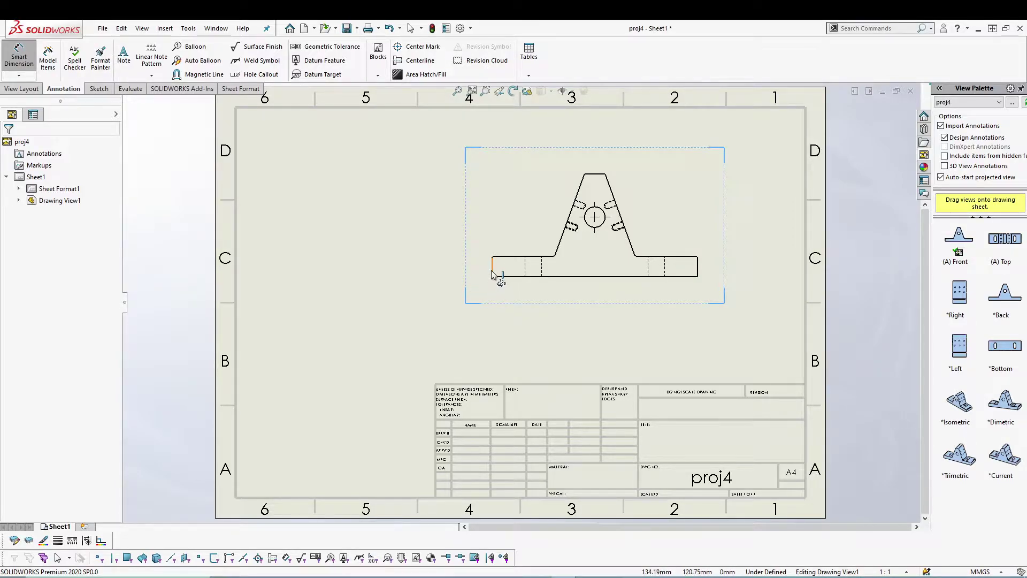
click(492, 273)
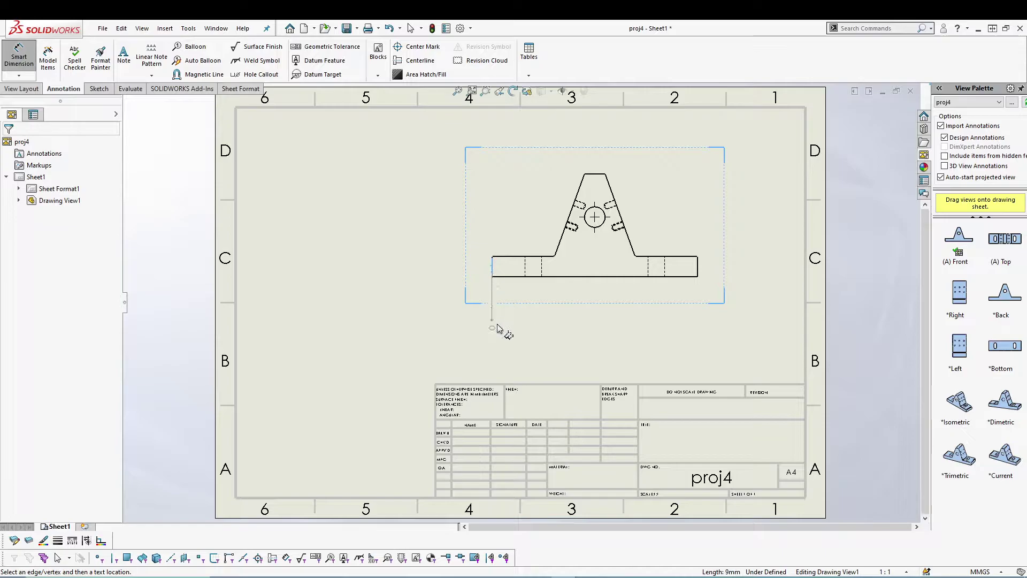
click(534, 322)
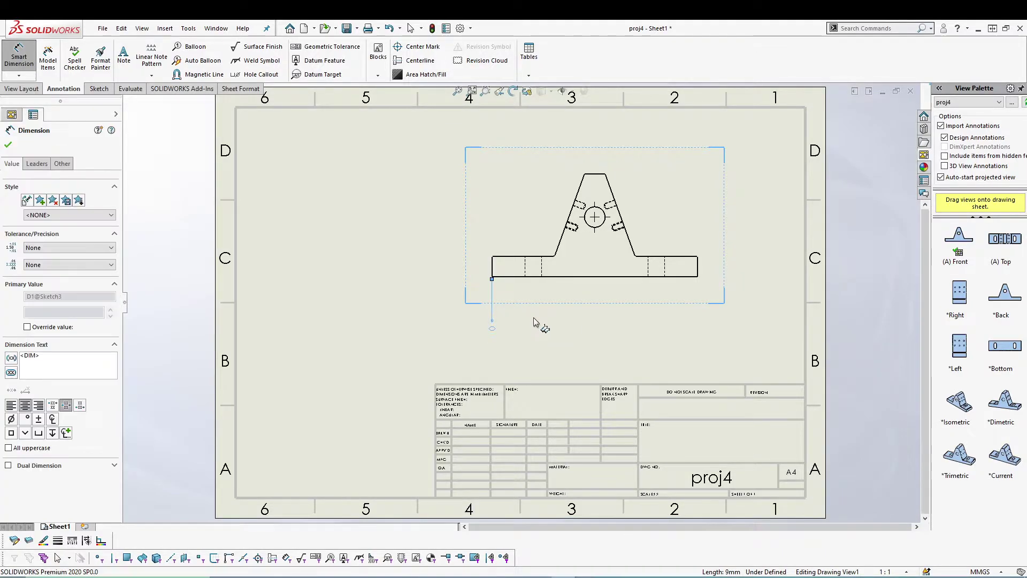
Add horizontal ordinates at 16, 24, 50, 55, 76, 84 and 100.
click(527, 268)
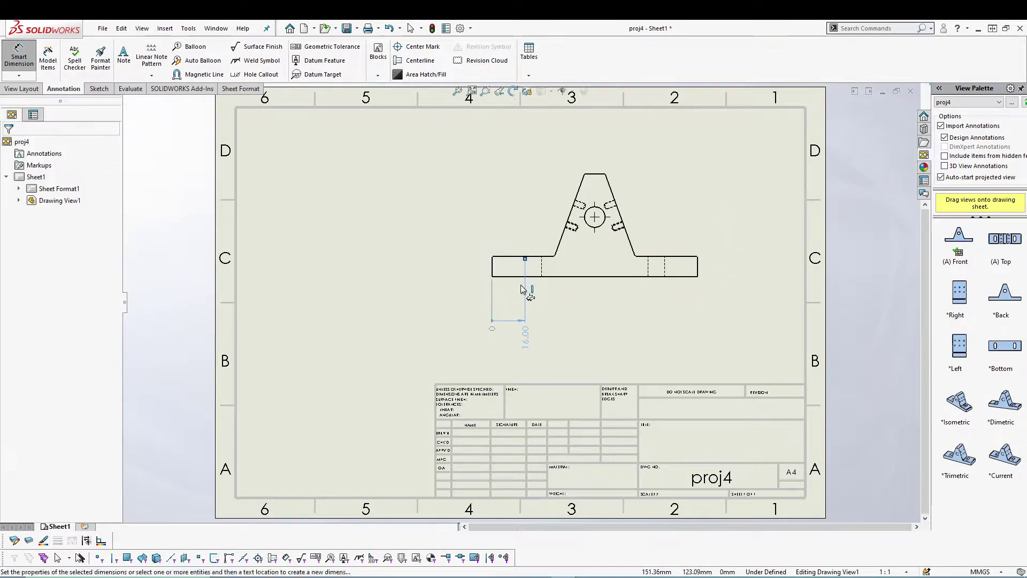
click(542, 265)
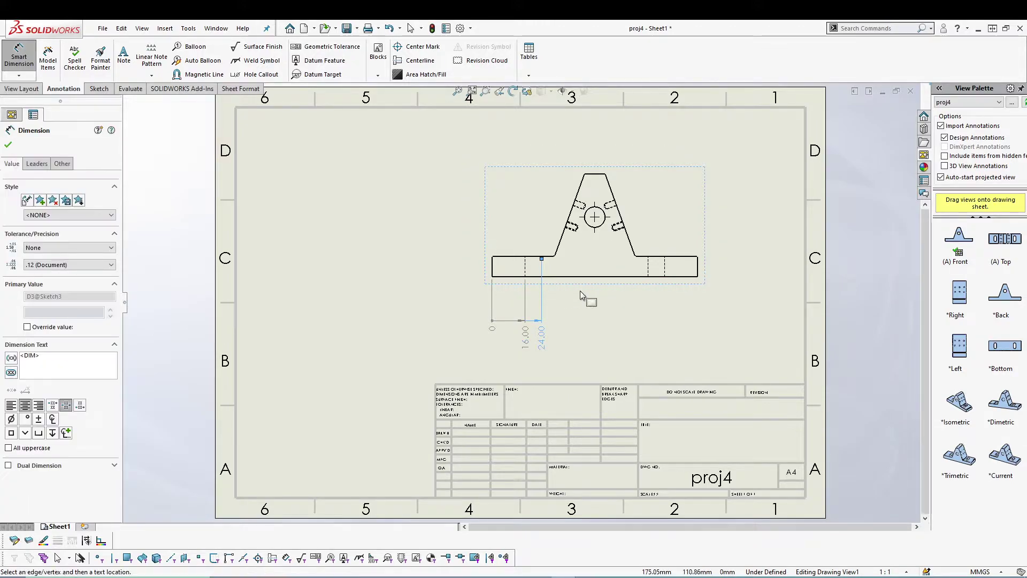
click(595, 218)
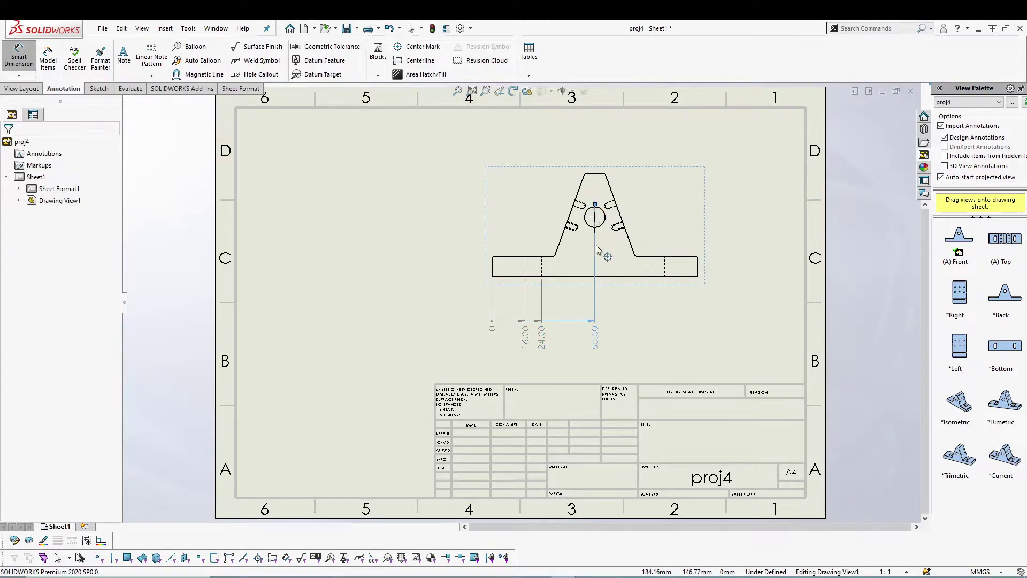
click(606, 176)
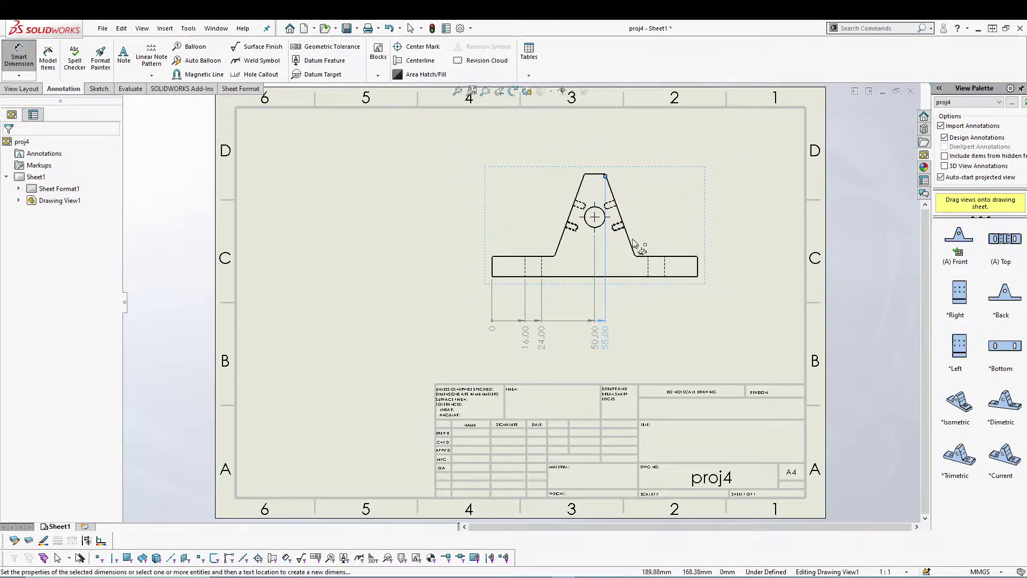
click(648, 265)
click(665, 277)
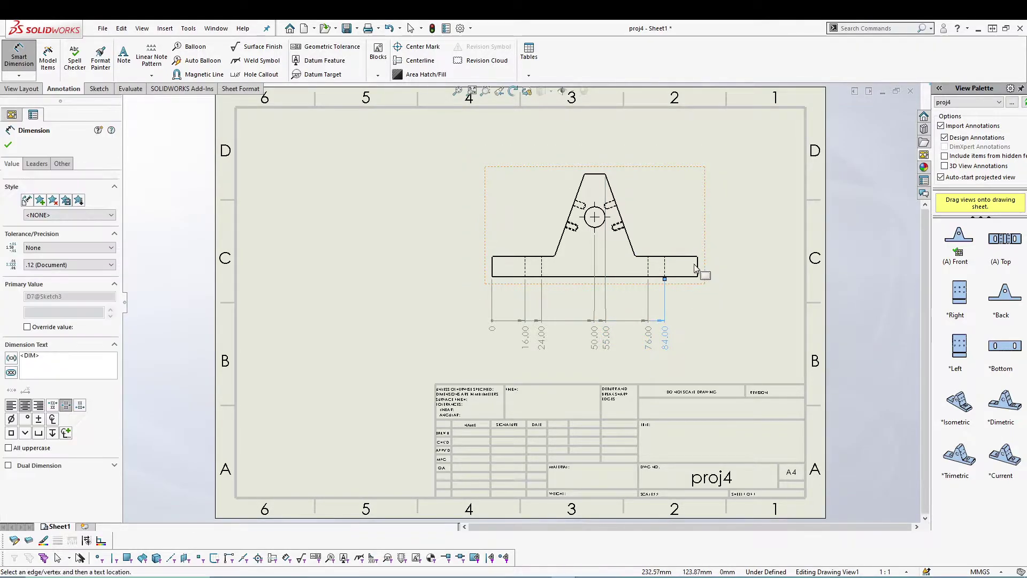
click(698, 266)
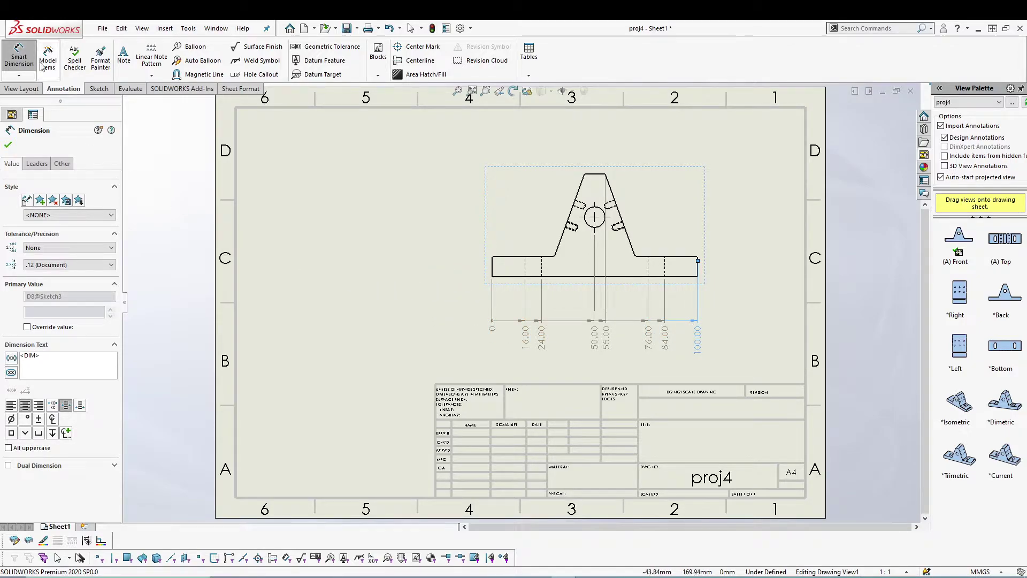
Add vertical ordinates at 0, 10 (base top), 29 (circle centre) and 50 (top).
click(24, 58)
click(19, 75)
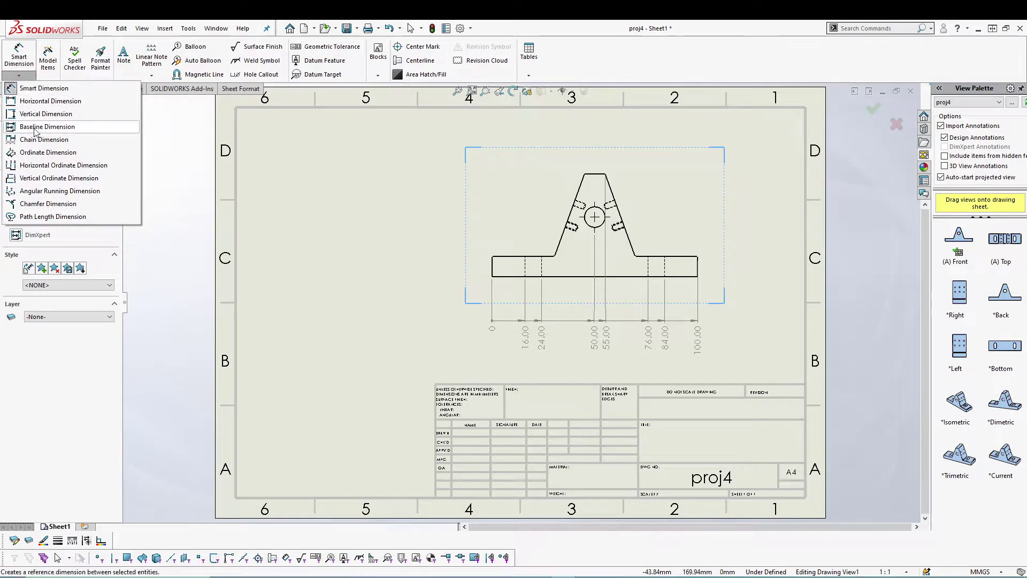
click(39, 151)
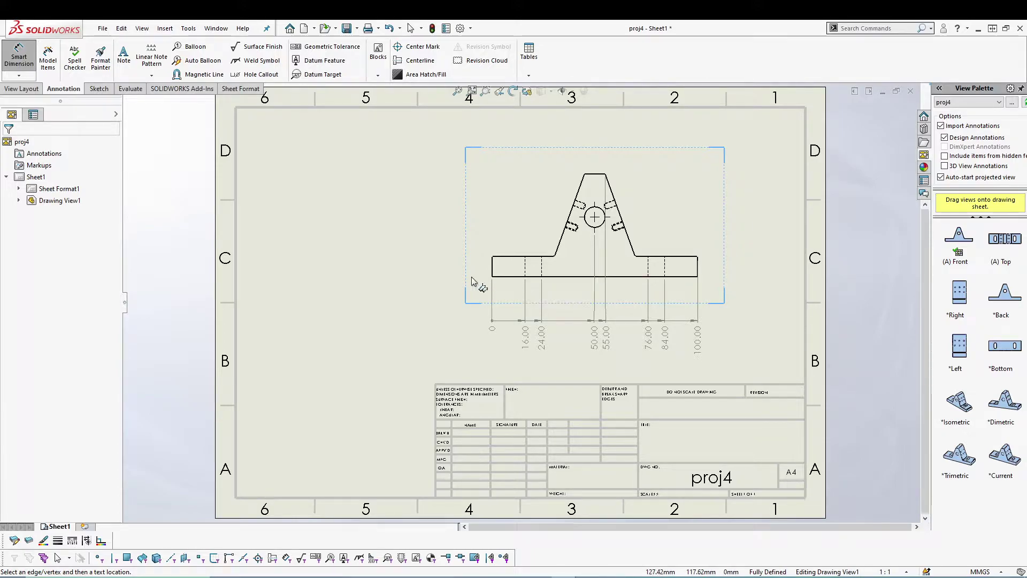
click(502, 277)
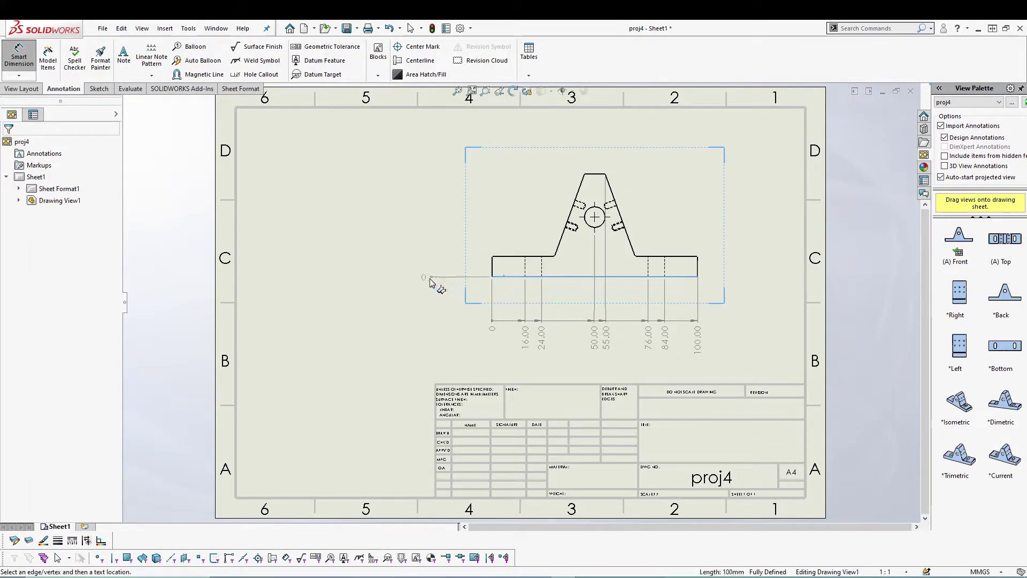
click(431, 283)
click(487, 261)
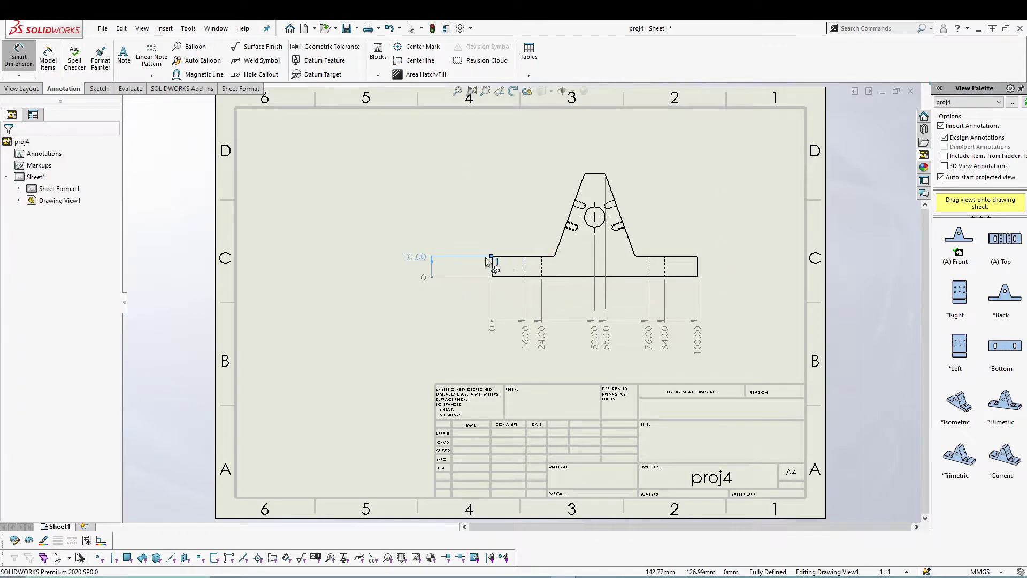
click(595, 217)
click(602, 173)
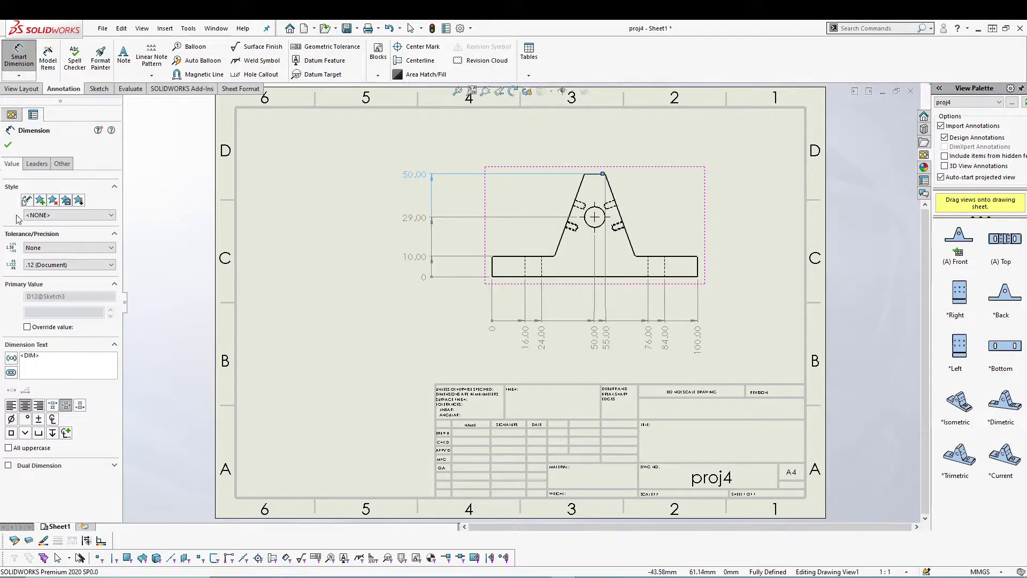
click(8, 145)
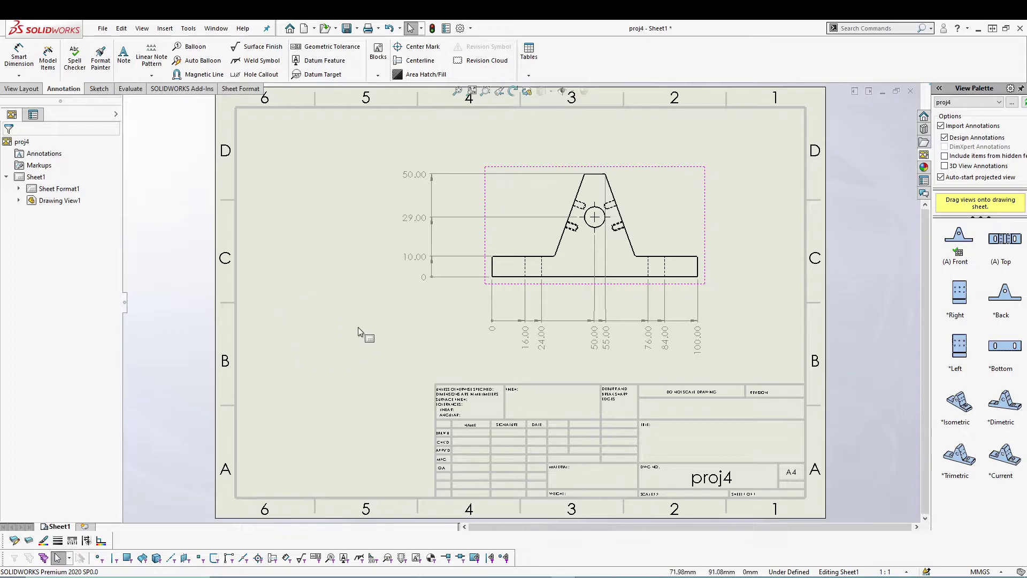
Open and then close the Smart Dimension type list.
click(18, 54)
click(18, 72)
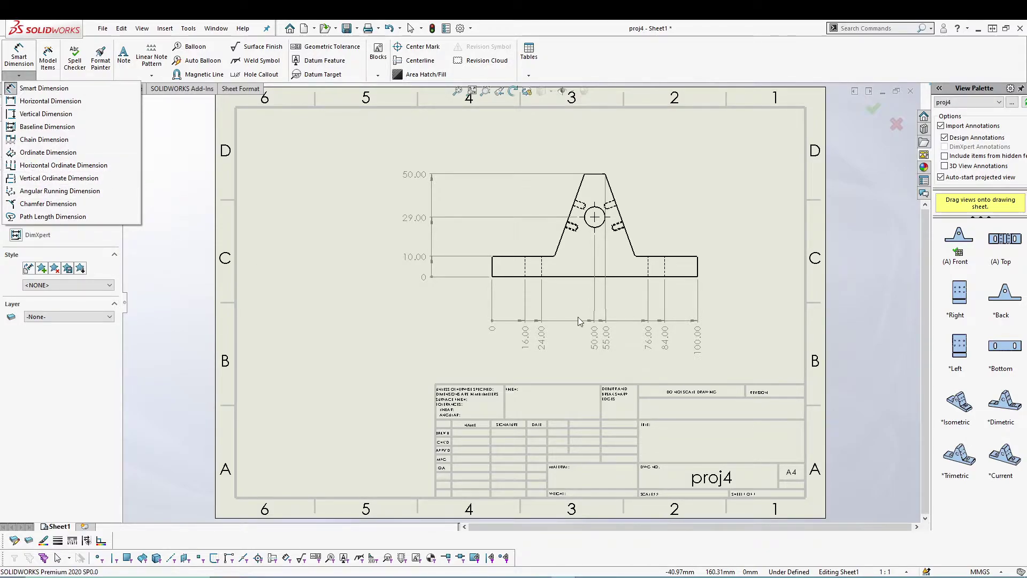
click(462, 338)
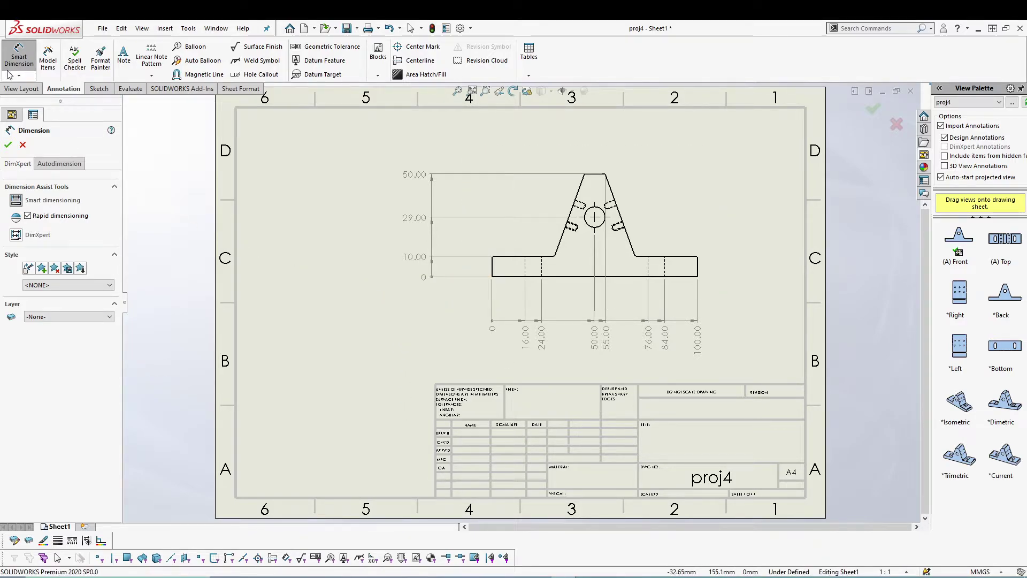
Box-select the front view with its ordinate dimensions and delete them.
key(Escape)
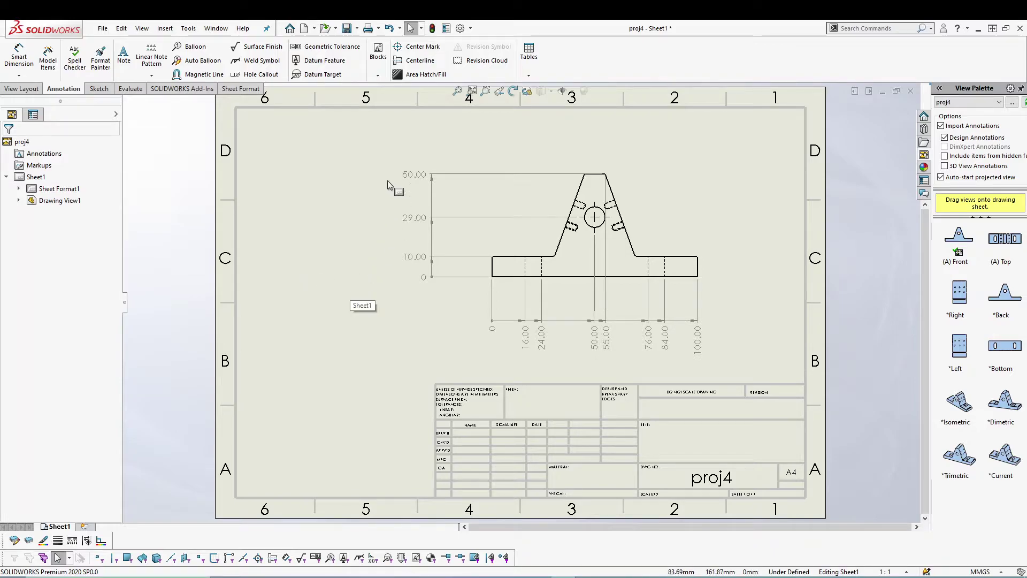
drag(365, 125, 720, 350)
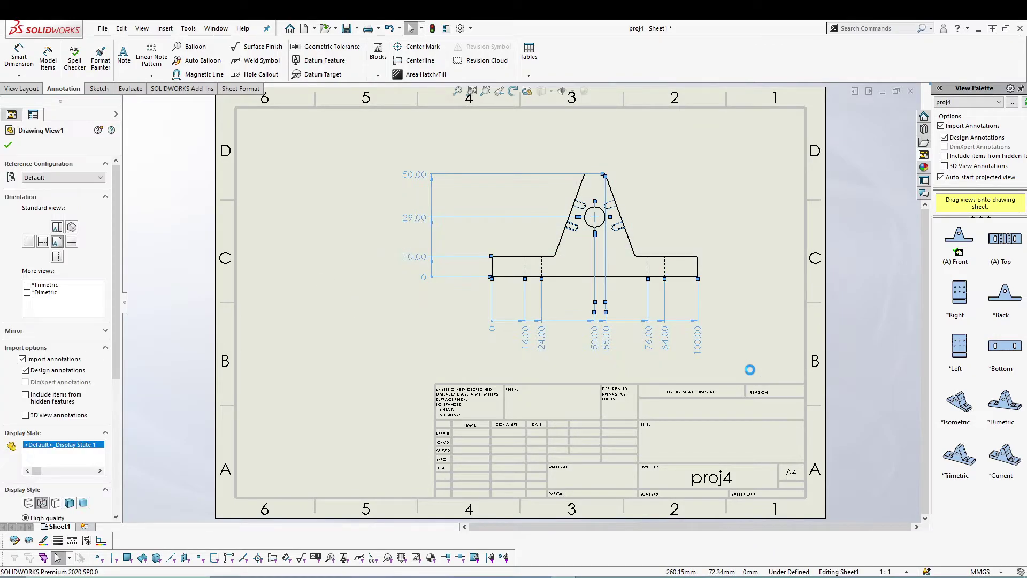
key(Delete)
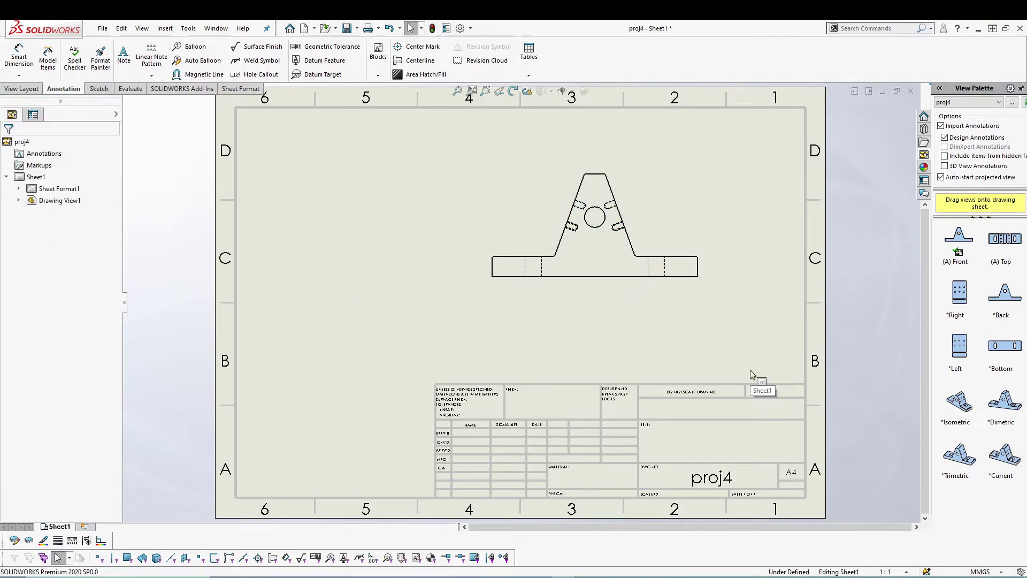
Restart horizontal ordinates with zero below the left edge, adding 16 and 24.
click(19, 74)
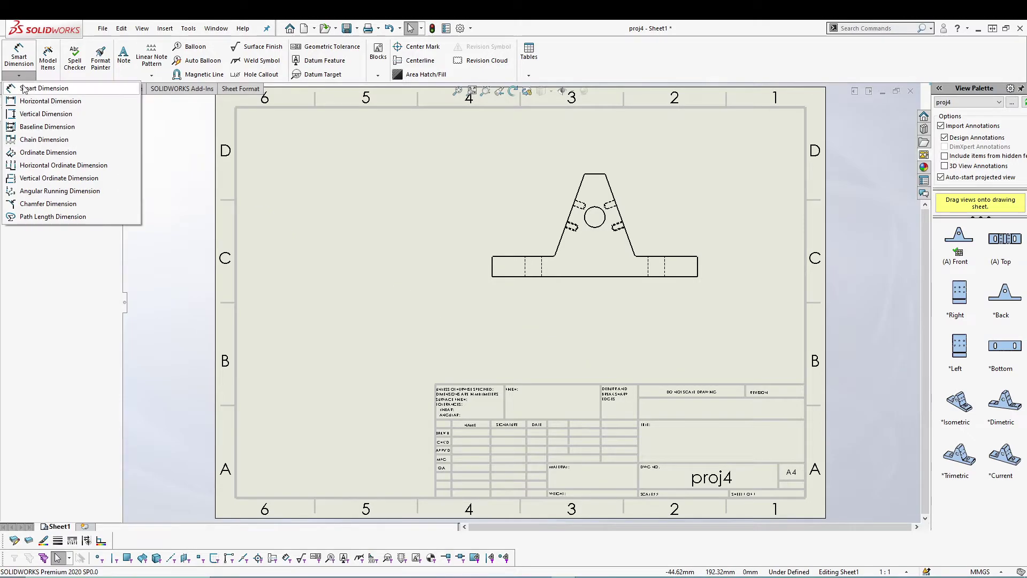
click(49, 161)
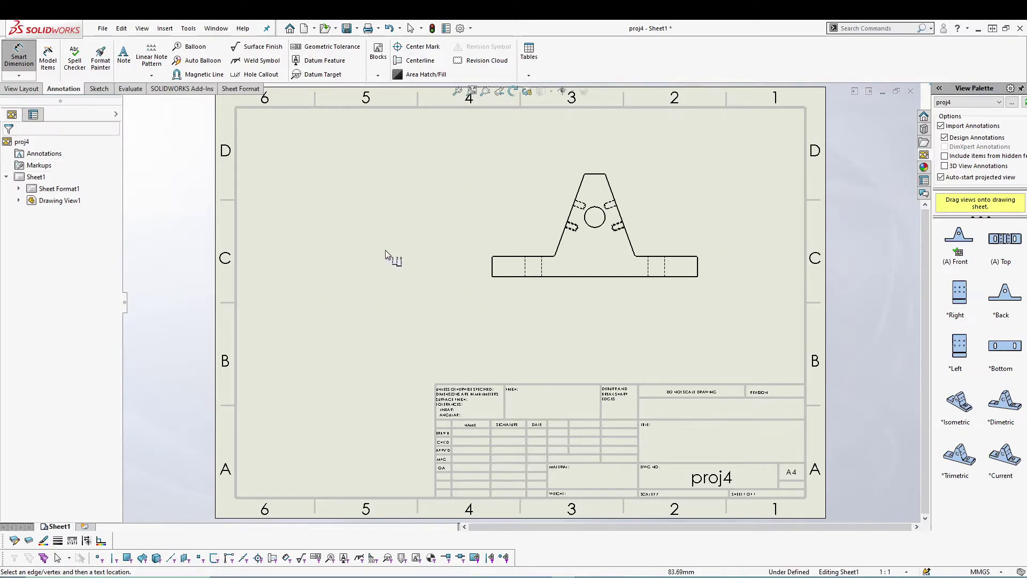
click(496, 267)
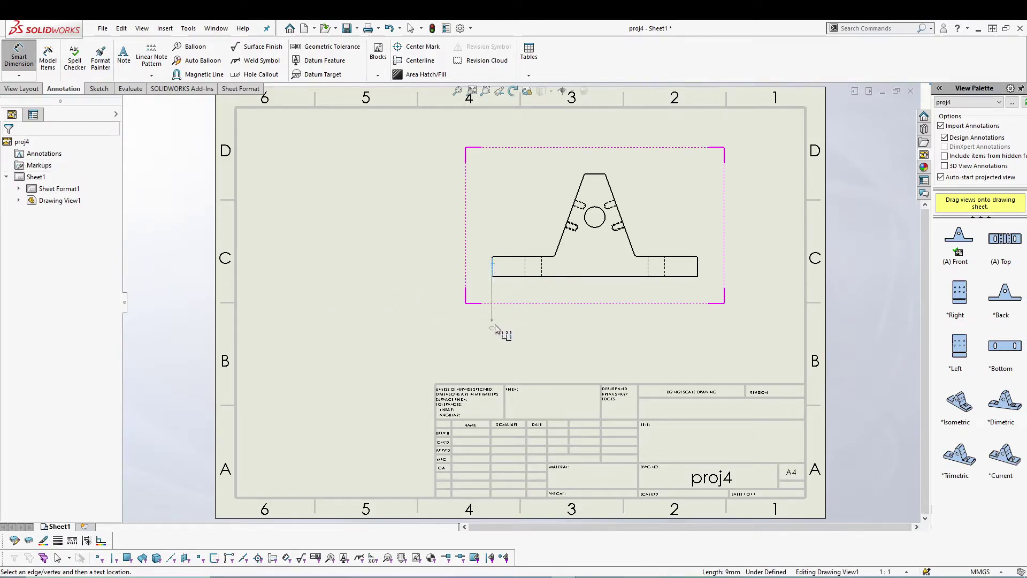
click(493, 331)
click(525, 277)
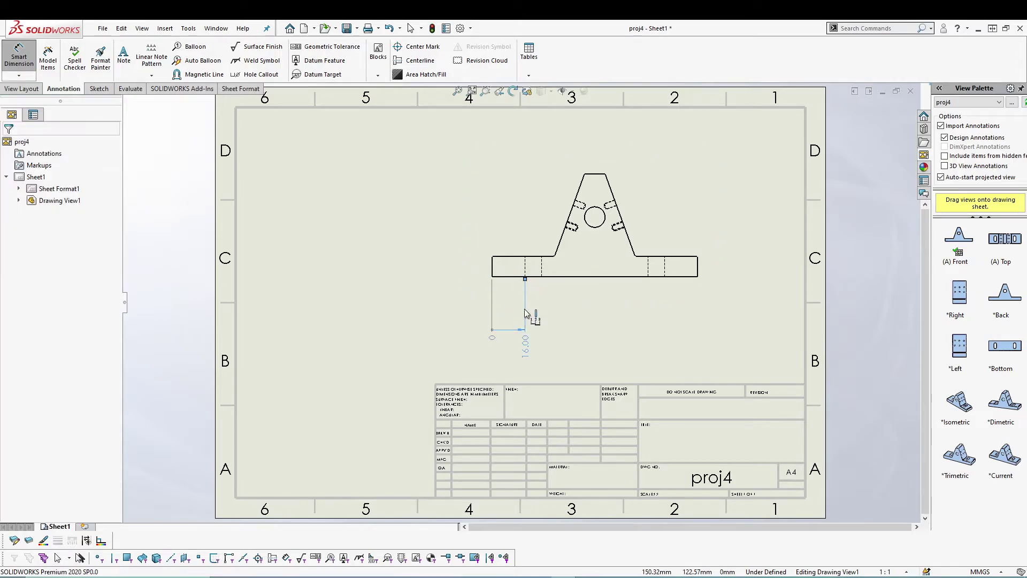
click(544, 269)
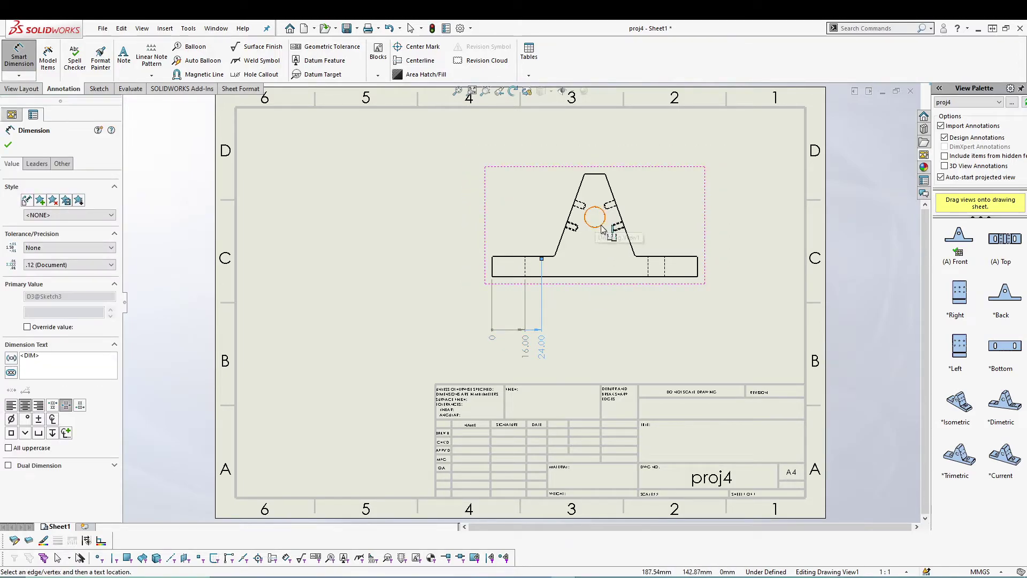
Add horizontal ordinates at 55, 45, 70.26, 76, 84 and 100, then exit dimensioning.
click(605, 176)
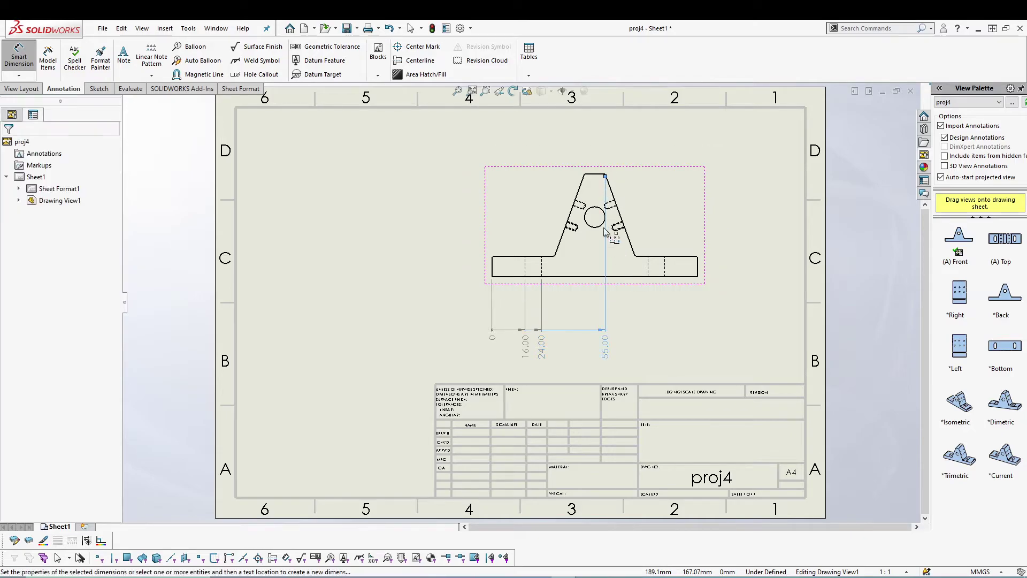
click(585, 175)
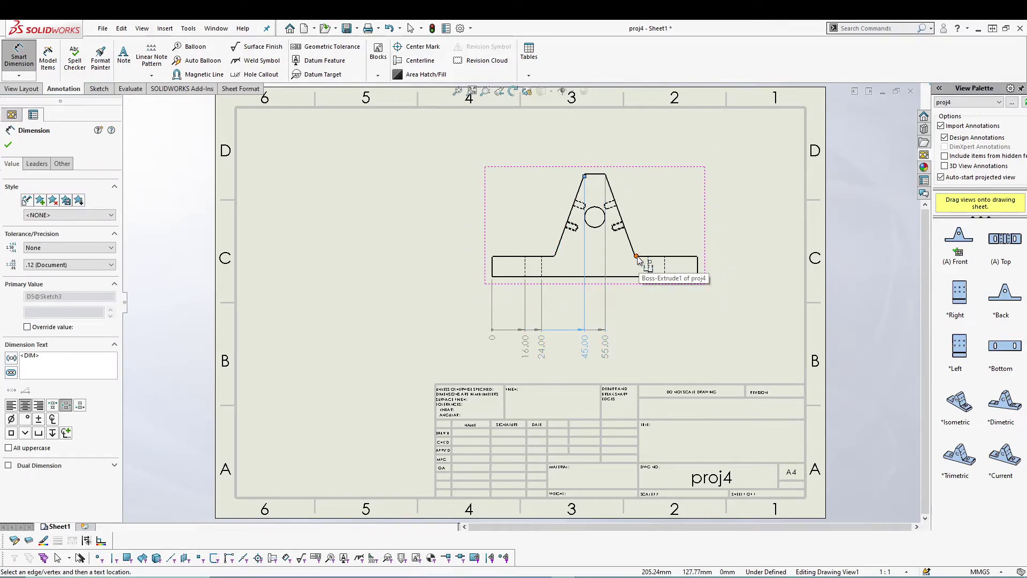
click(636, 257)
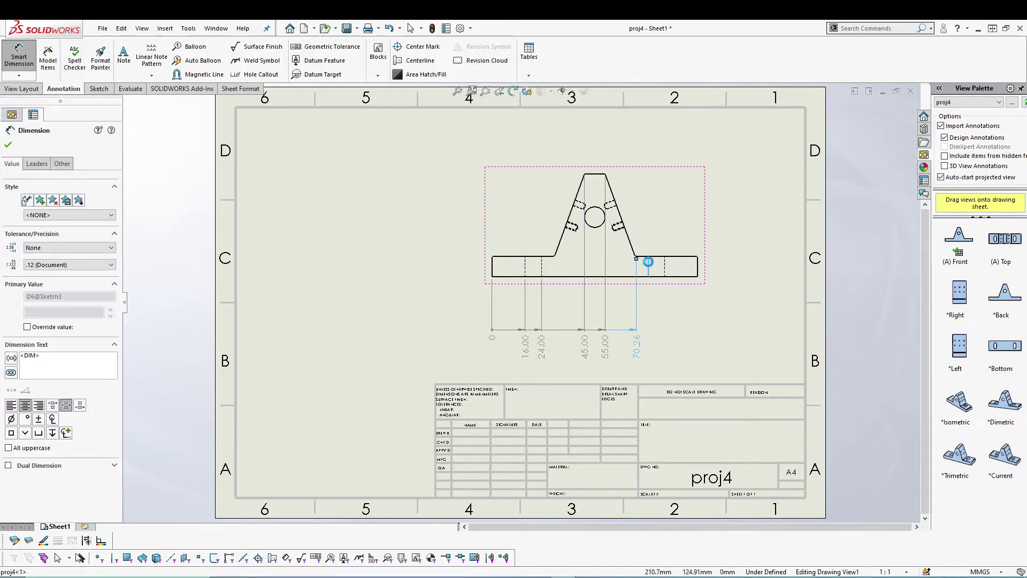
click(648, 262)
click(665, 265)
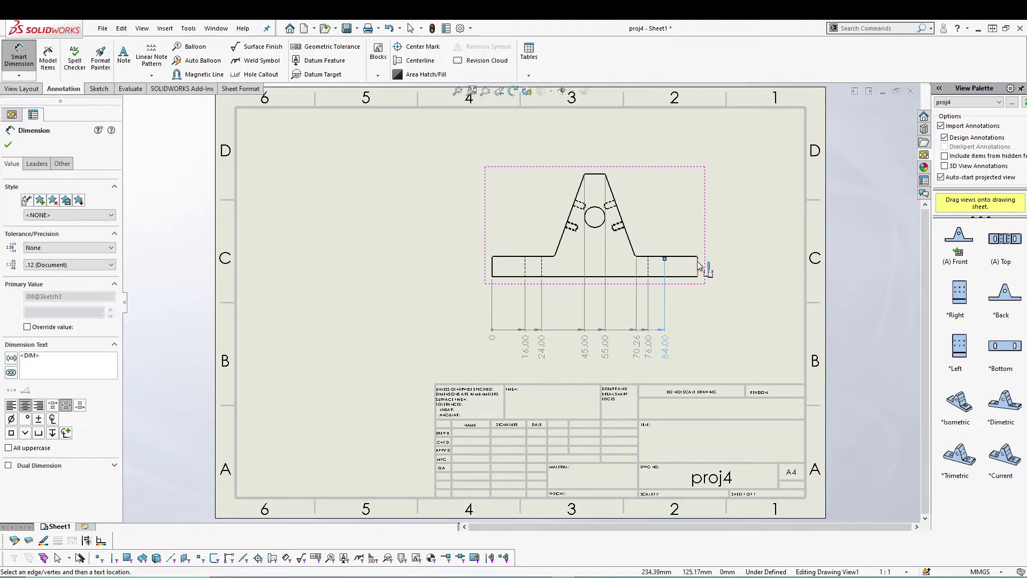
click(697, 258)
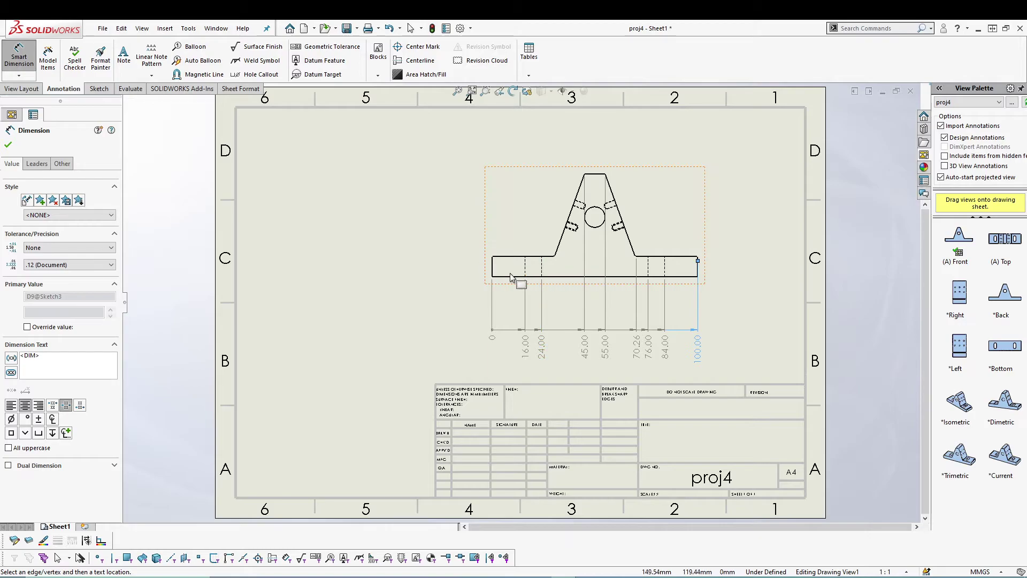
click(411, 276)
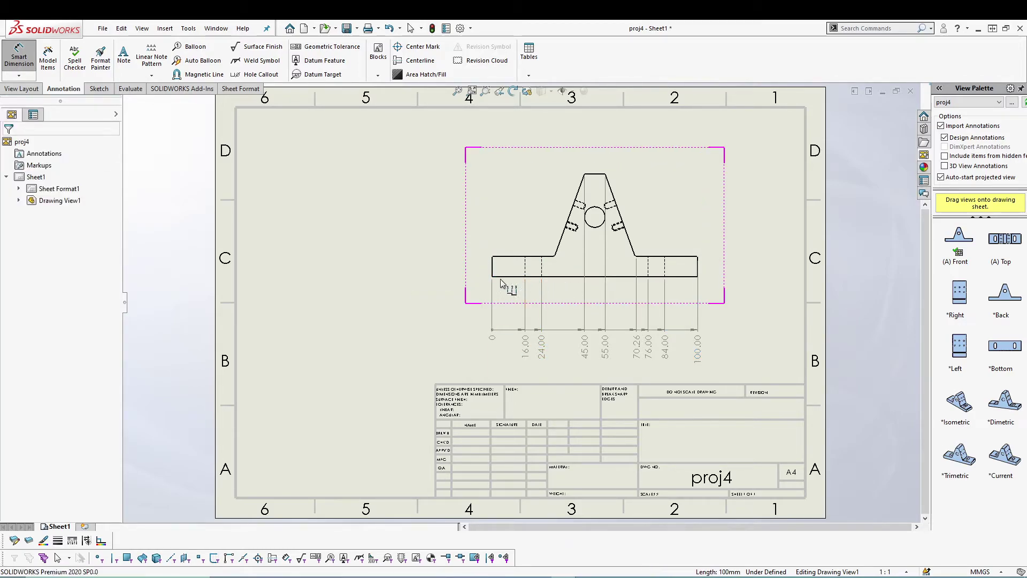
click(19, 60)
key(Escape)
Place vertical ordinates at 0, 10 (base top), 29 (hole centre) and 50 (apex).
click(18, 76)
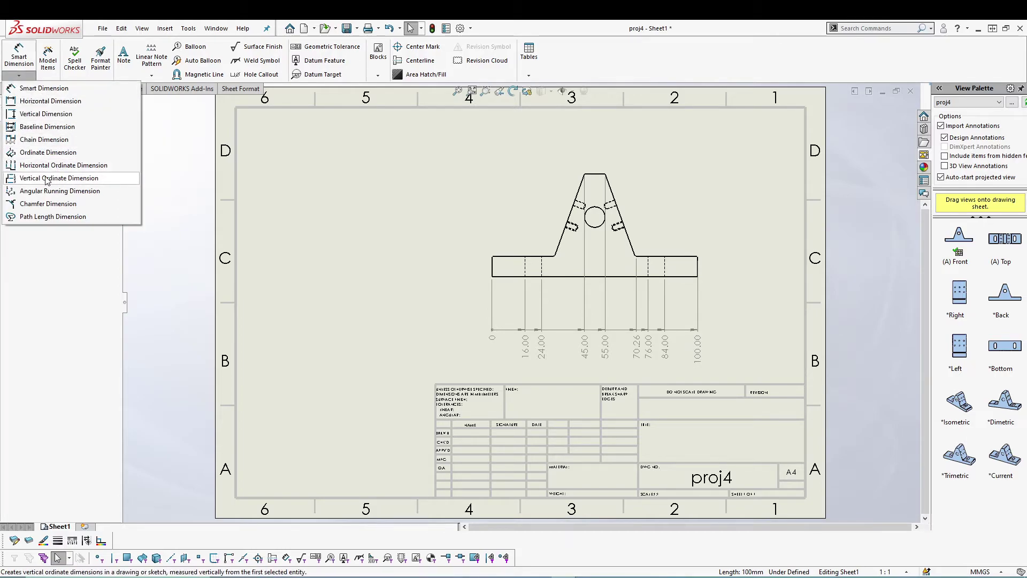
click(46, 179)
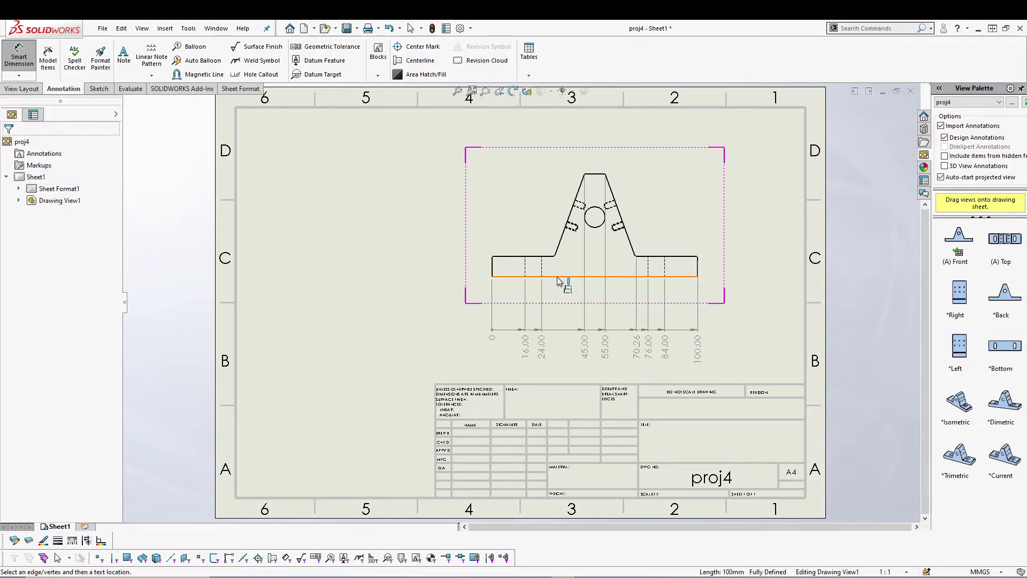
click(519, 256)
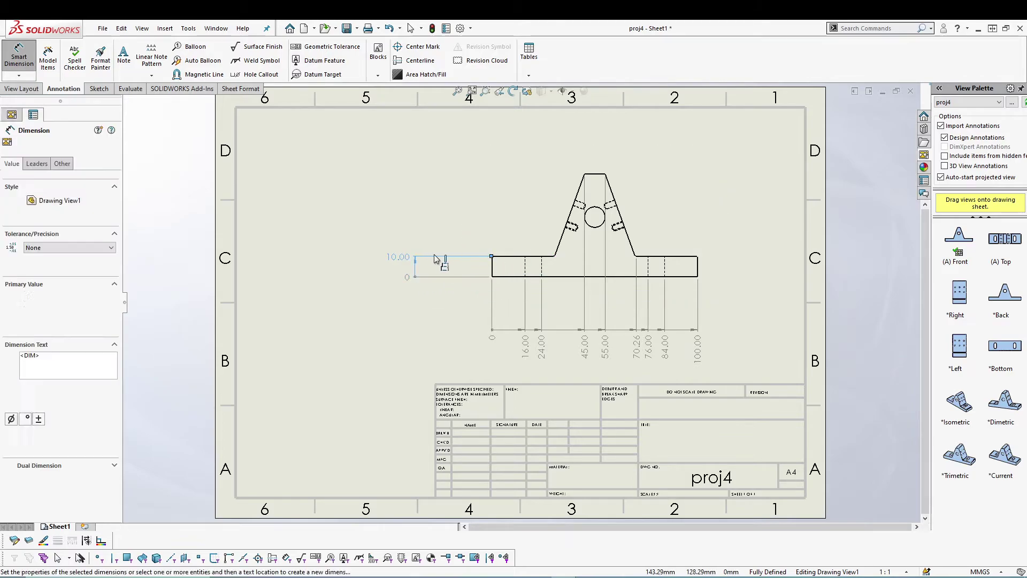
click(601, 214)
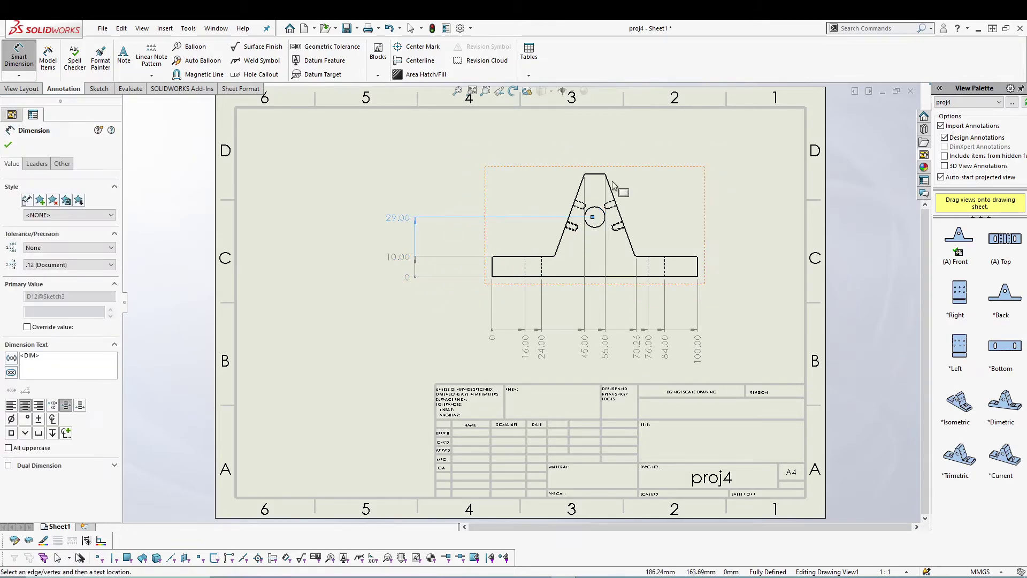
click(597, 171)
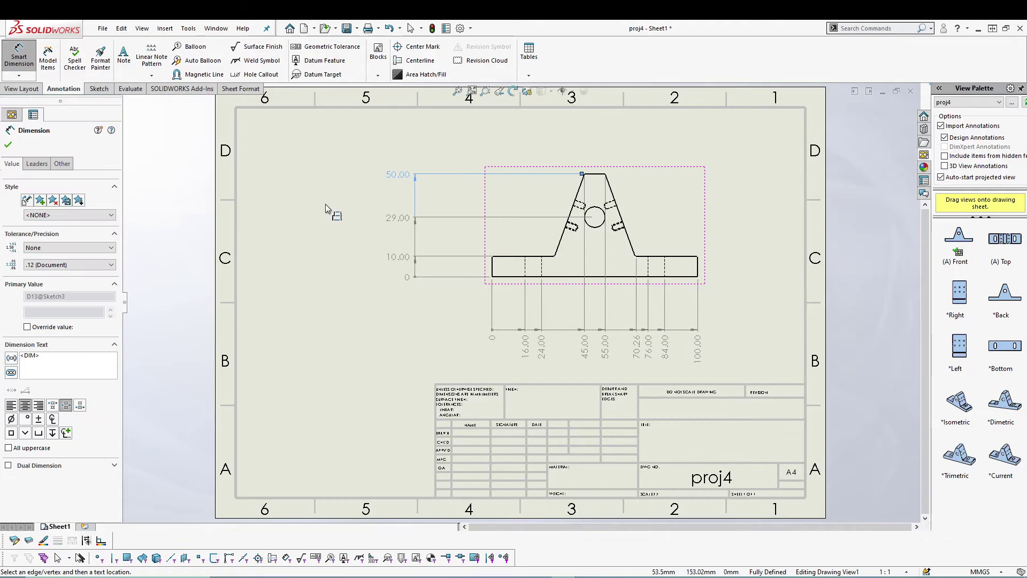
click(27, 71)
click(20, 68)
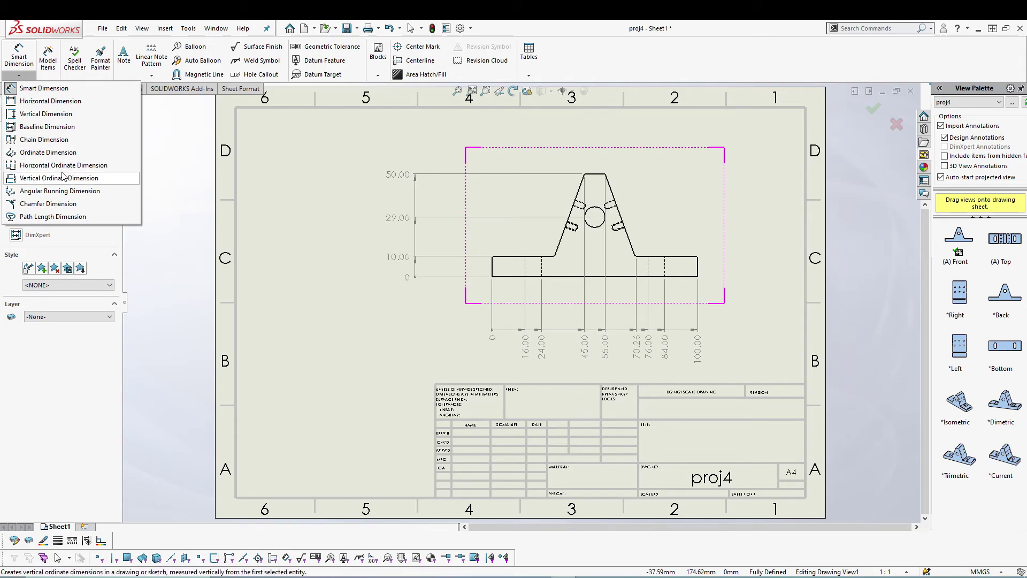
click(30, 95)
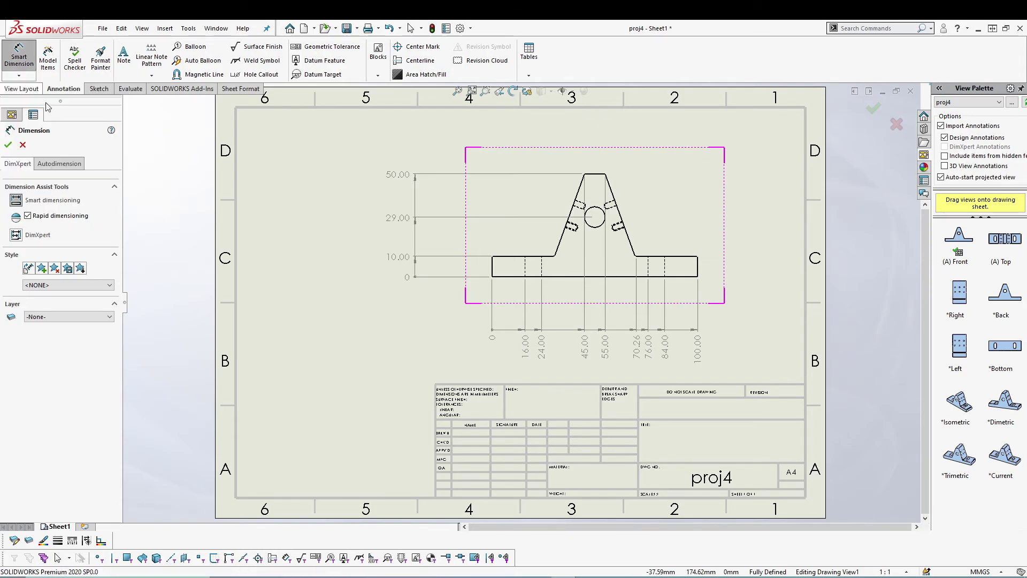
click(23, 145)
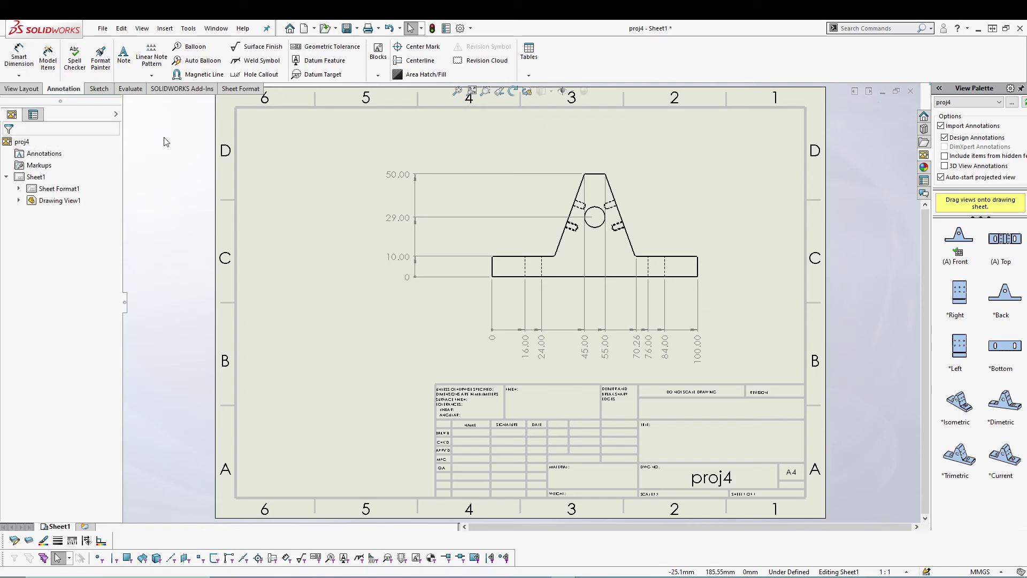
click(20, 76)
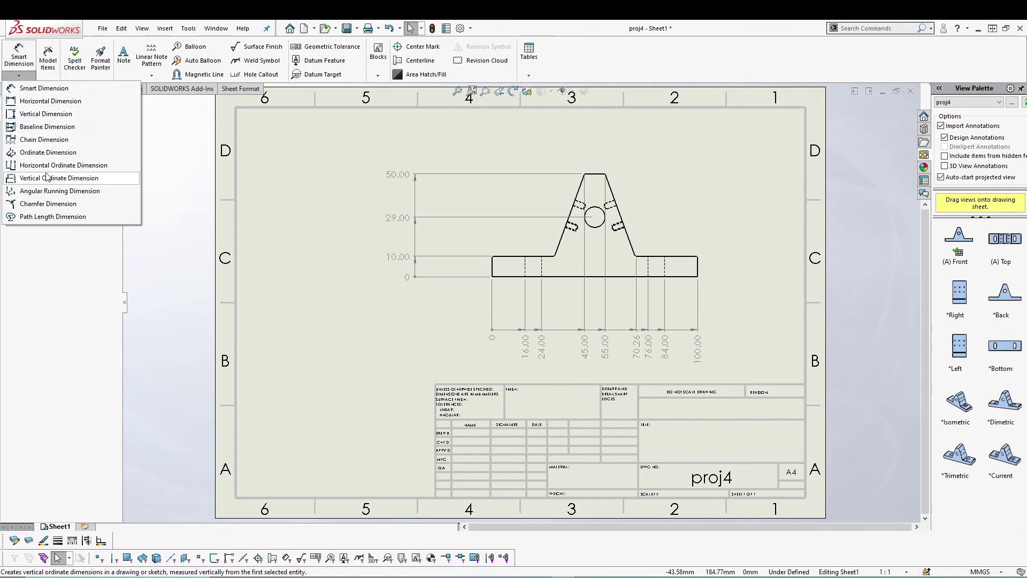
click(166, 193)
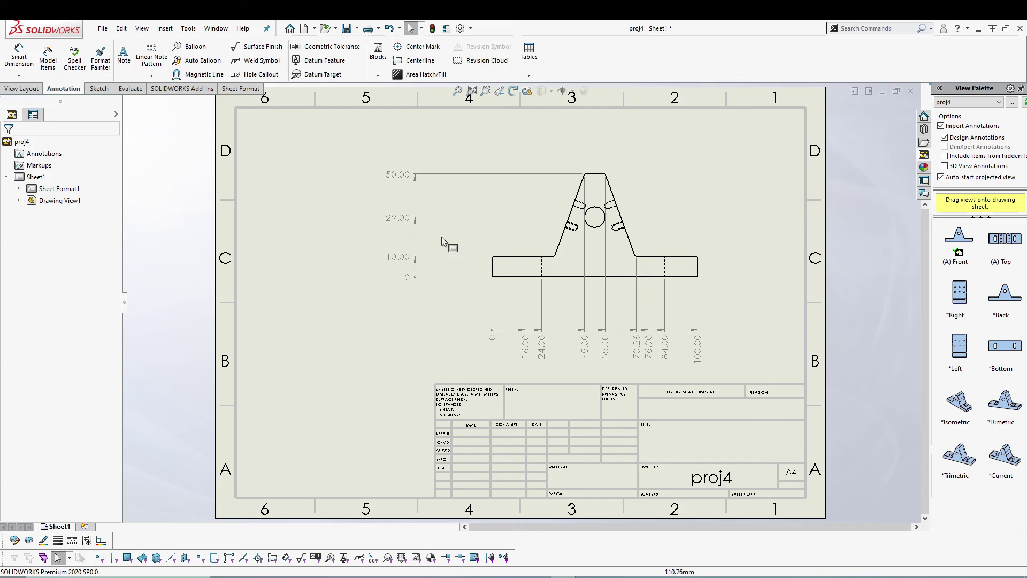
click(18, 74)
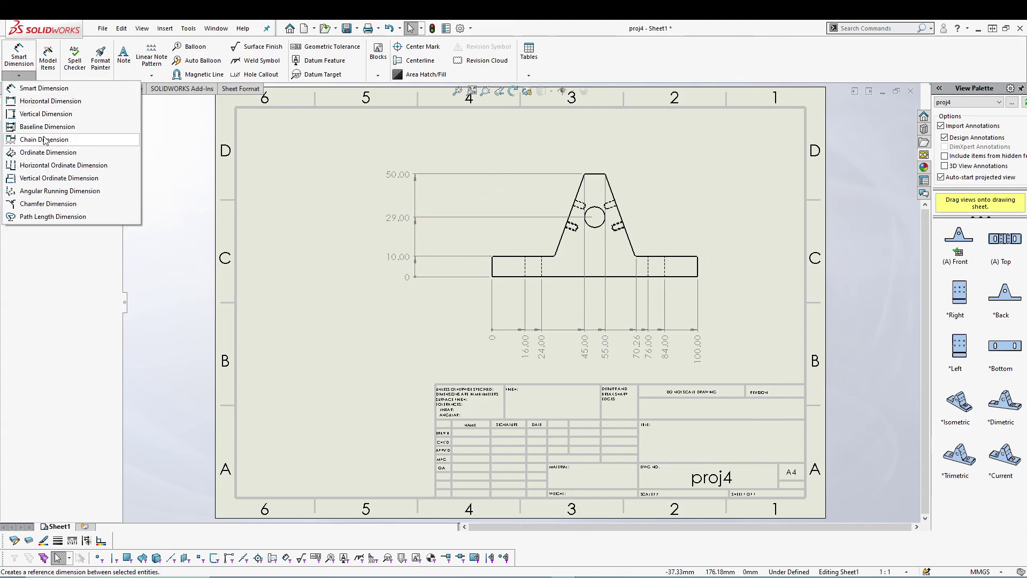
click(176, 247)
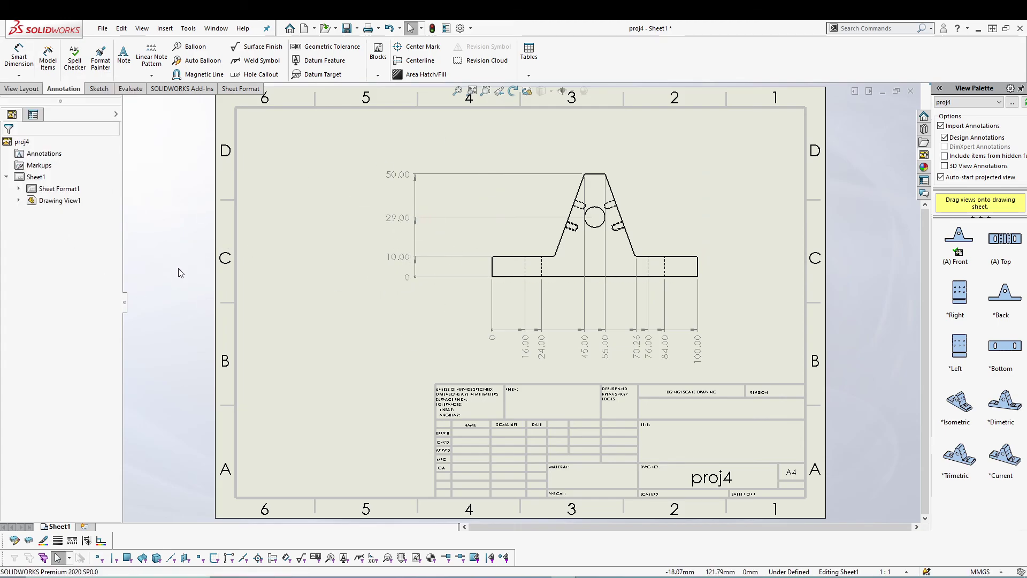